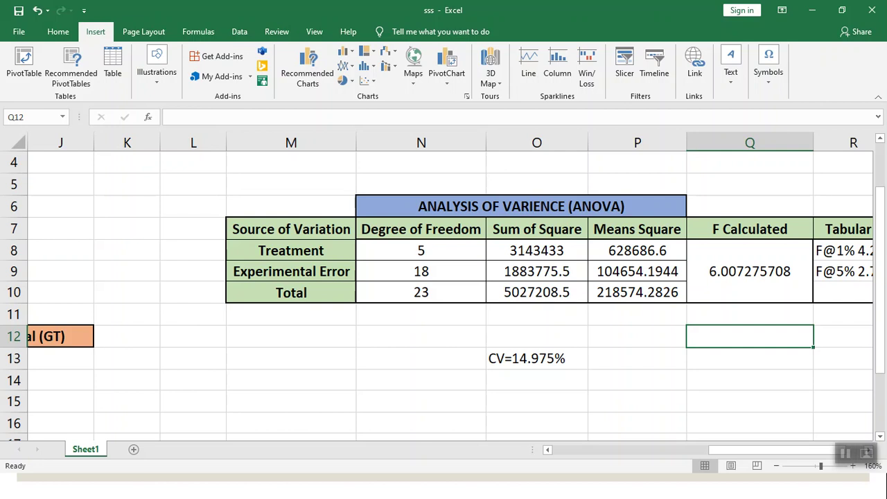
# Examine the Degree of Freedom formulas for Treatment, Experimental Error and Total against the replication and treatment counts
pyautogui.moveTo(755, 449); pyautogui.dragTo(599, 450)
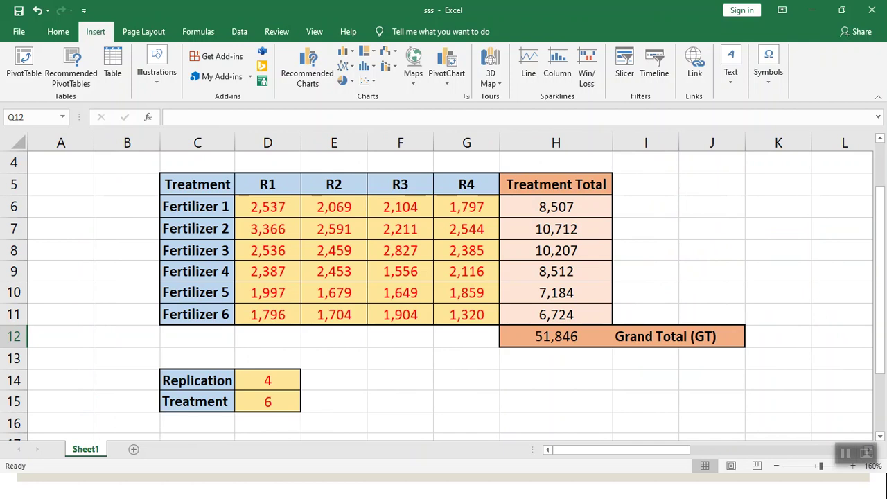
pyautogui.hscroll(5, 450, 286)
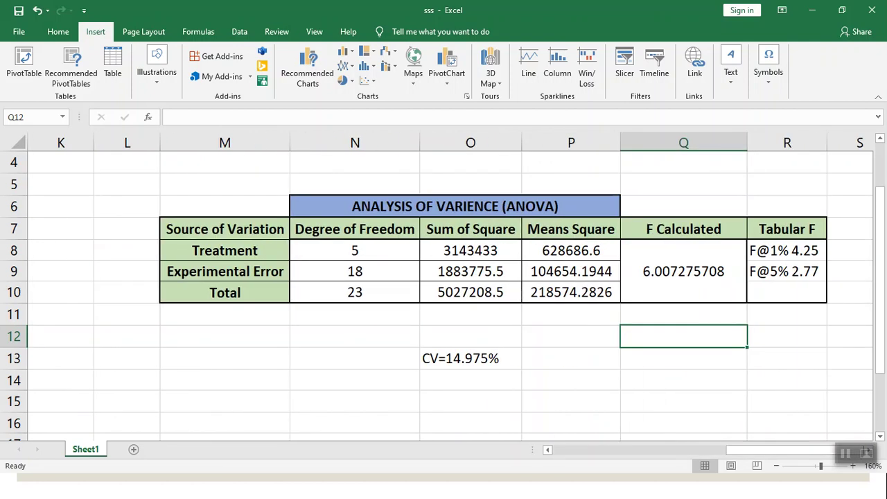
pyautogui.click(355, 251)
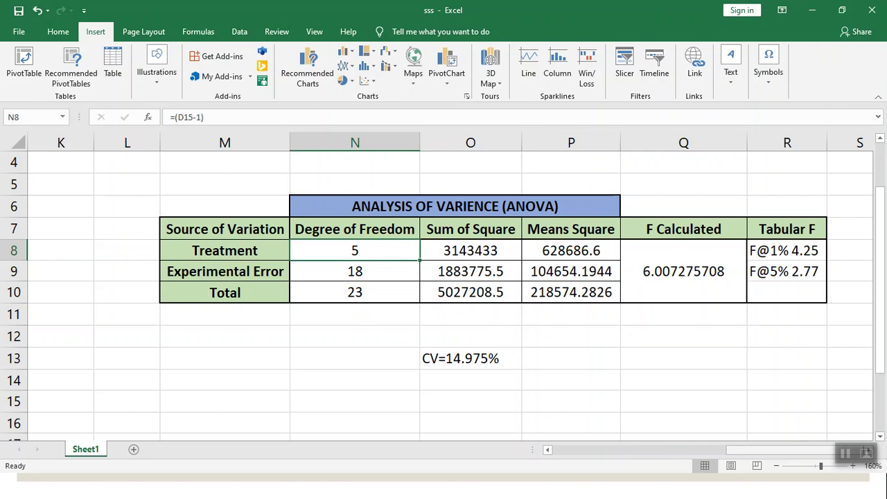
pyautogui.click(355, 272)
pyautogui.moveTo(780, 450); pyautogui.dragTo(604, 450)
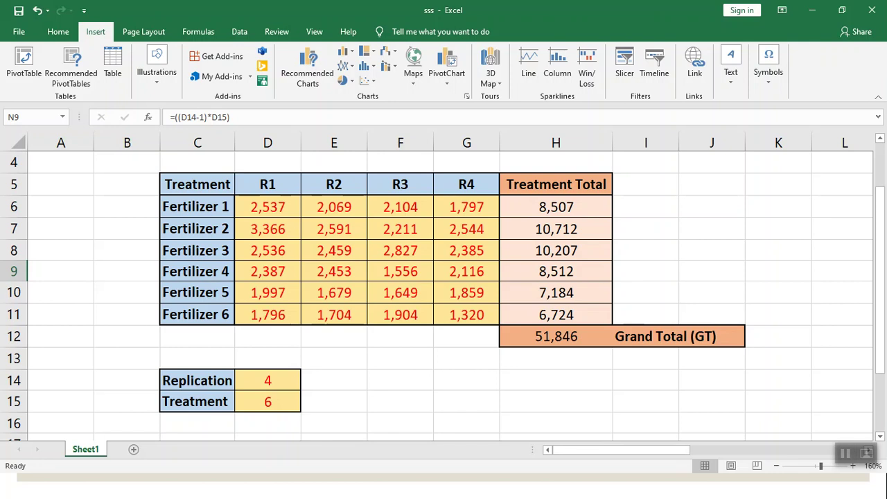
pyautogui.moveTo(622, 449); pyautogui.dragTo(776, 450)
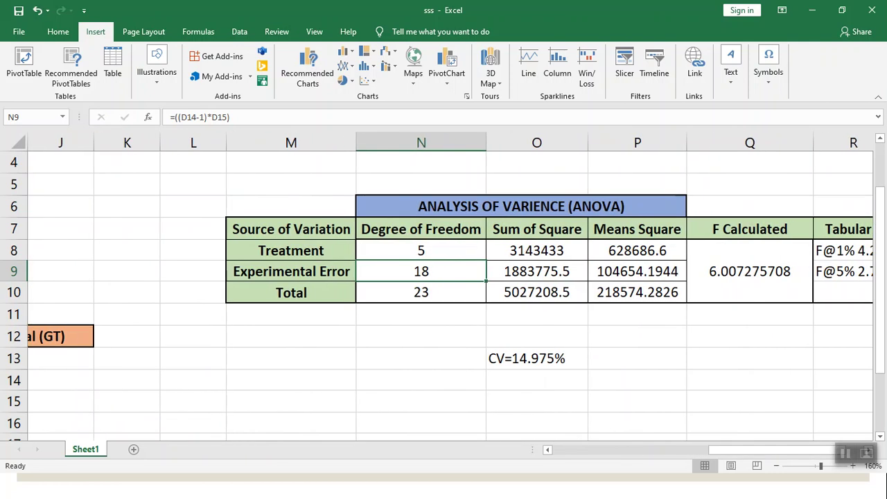
pyautogui.click(421, 293)
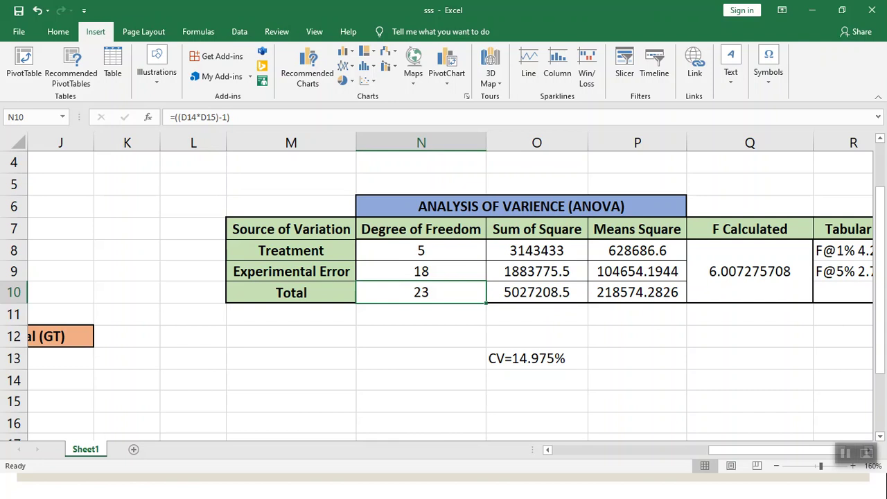
pyautogui.moveTo(770, 450); pyautogui.dragTo(621, 450)
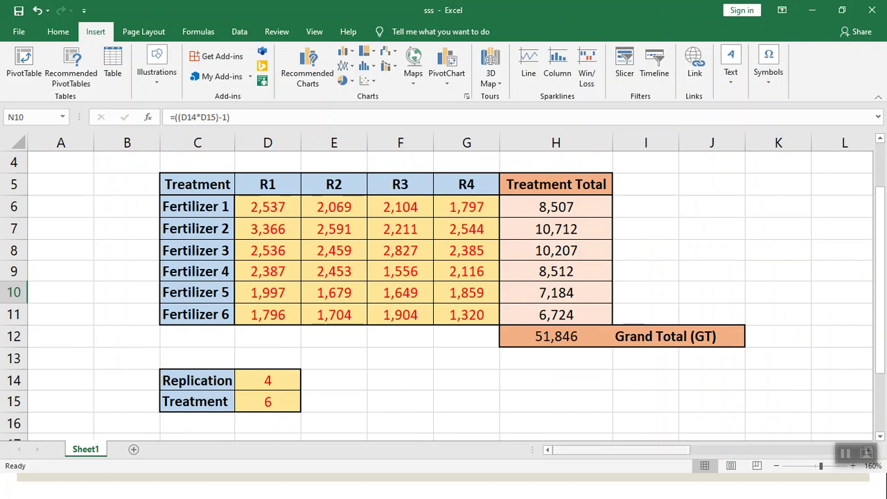
pyautogui.moveTo(621, 450); pyautogui.dragTo(765, 449)
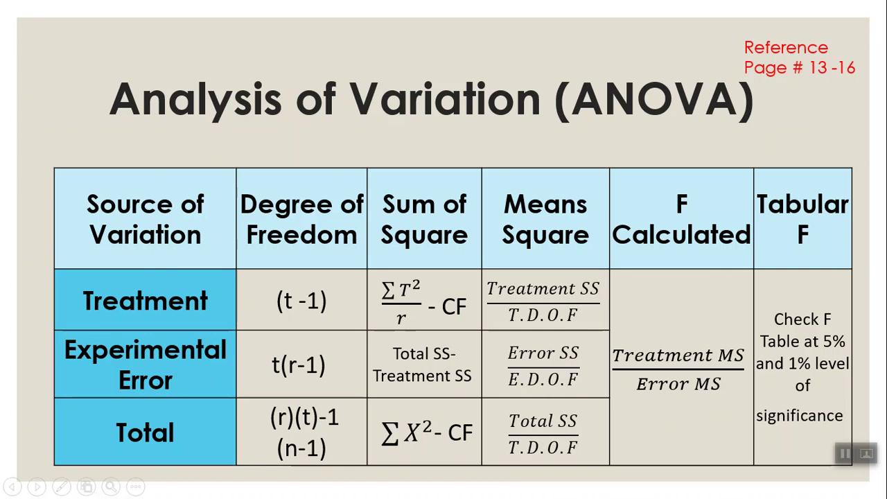
# Show the Correction Factor formula slide in the slide show, and switch back to the fertilizer data table in Excel
pyautogui.press('Right')
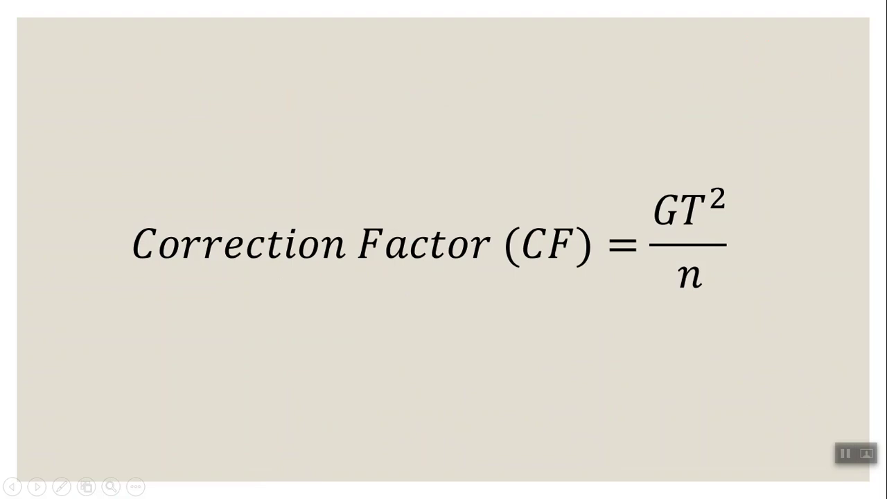
pyautogui.hotkey('alt', 'Tab')
pyautogui.moveTo(760, 450); pyautogui.dragTo(621, 450)
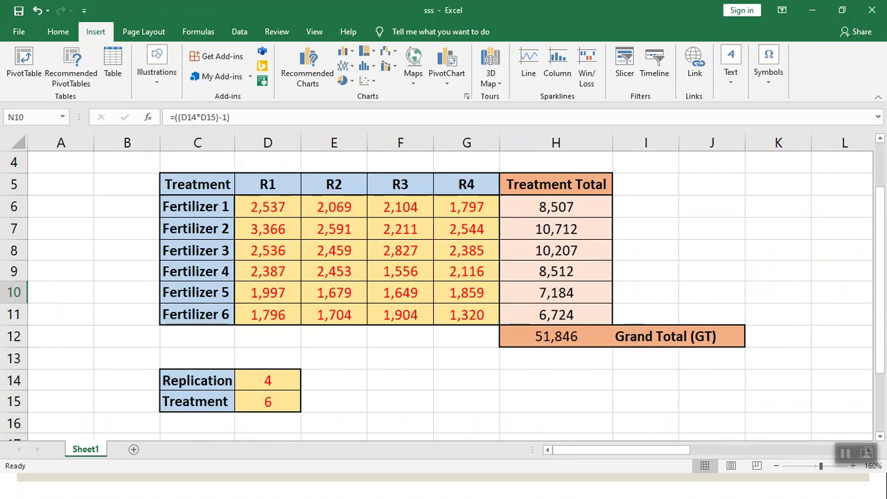
# Step through the Fertilizer 1 replicate values to their treatment total, and through the Fertilizer 2 replicate values
pyautogui.click(268, 207)
pyautogui.press('Right')
pyautogui.press('Right')
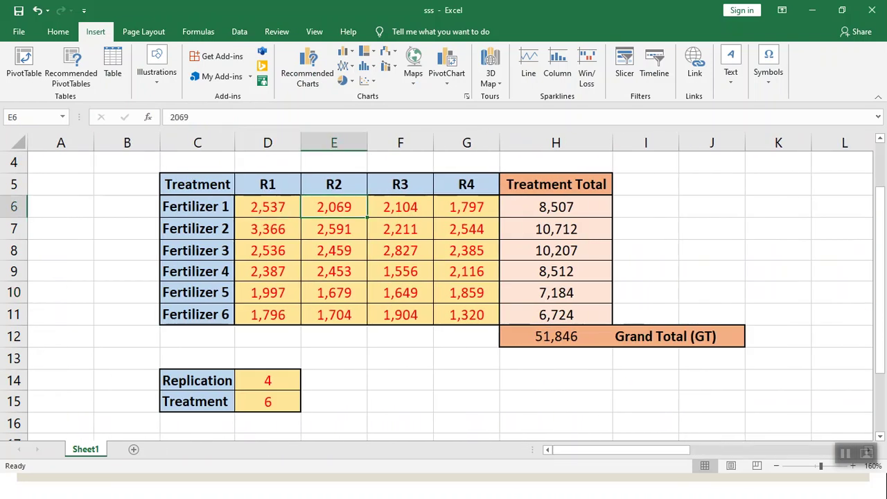
pyautogui.press('Right')
pyautogui.press('Right')
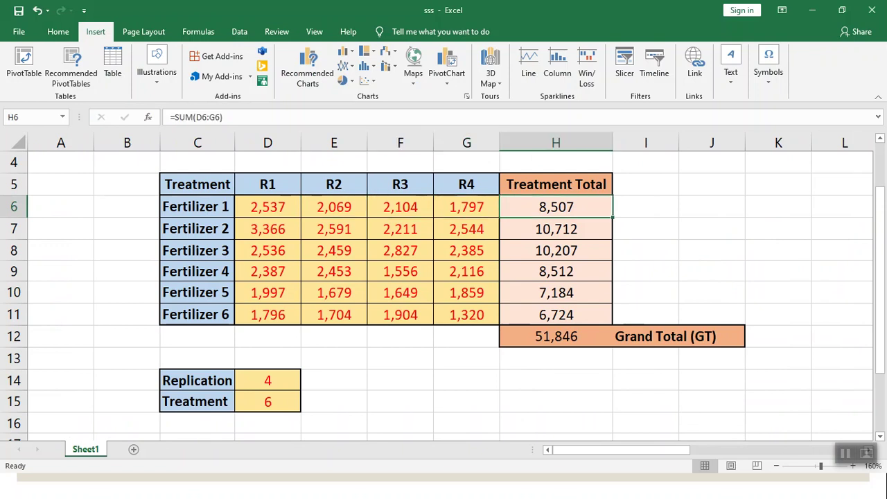
pyautogui.press('Down')
pyautogui.press('Left')
pyautogui.press('Left')
pyautogui.press('Left')
pyautogui.press('Left')
pyautogui.press('Right')
pyautogui.press('Right')
pyautogui.press('Right')
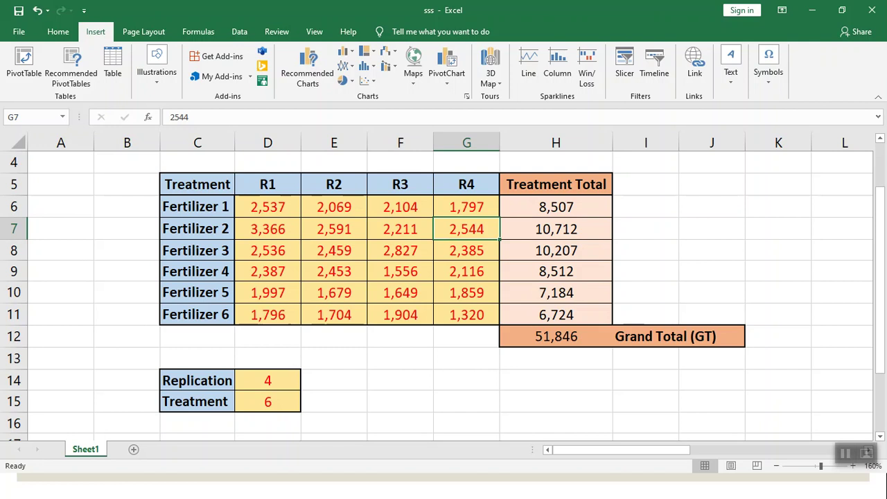
# Review the Fertilizer 1 values from R1 to R4 again, ending on their treatment total formula
pyautogui.click(267, 206)
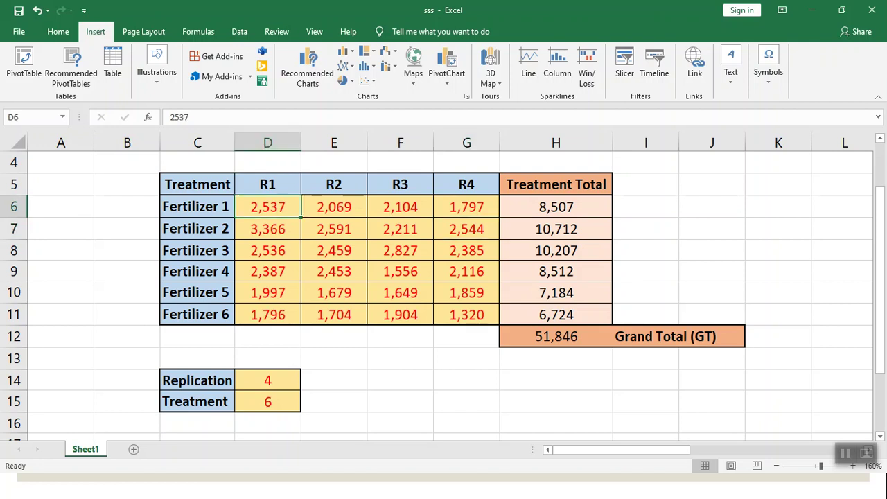
pyautogui.press('Right')
pyautogui.press('Right')
pyautogui.press('Right')
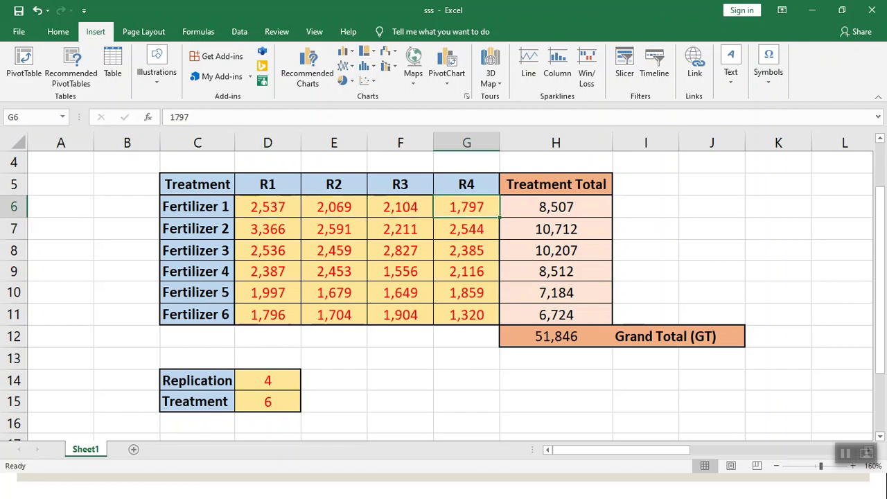
pyautogui.press('Right')
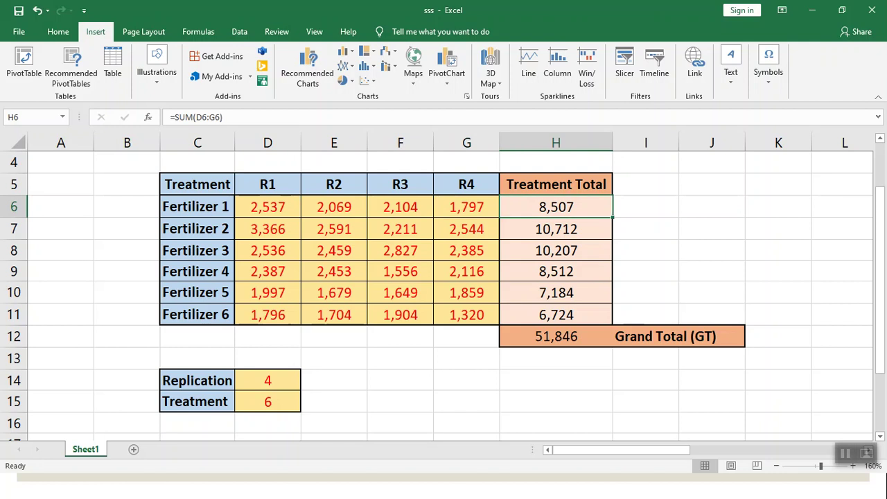
# Check the R1 to R4 values and the treatment total formulas for Fertilizer 2, Fertilizer 3 and Fertilizer 4
pyautogui.click(268, 229)
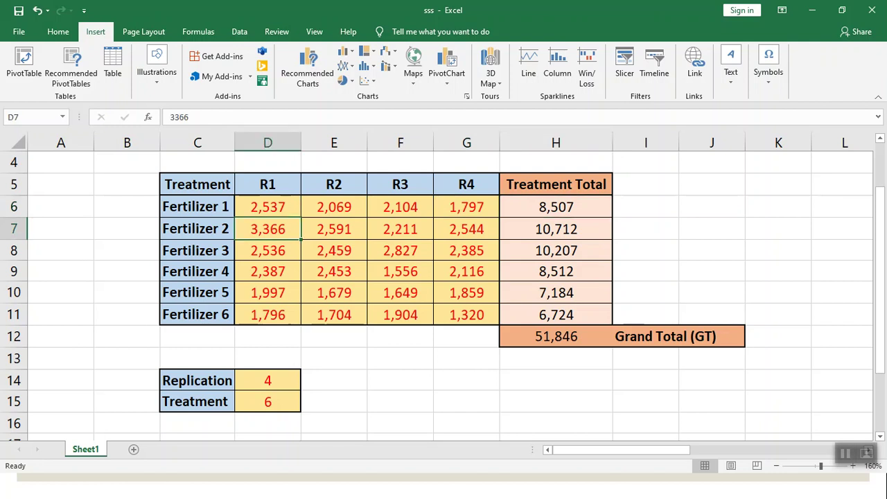
pyautogui.click(334, 229)
pyautogui.click(401, 229)
pyautogui.click(433, 229)
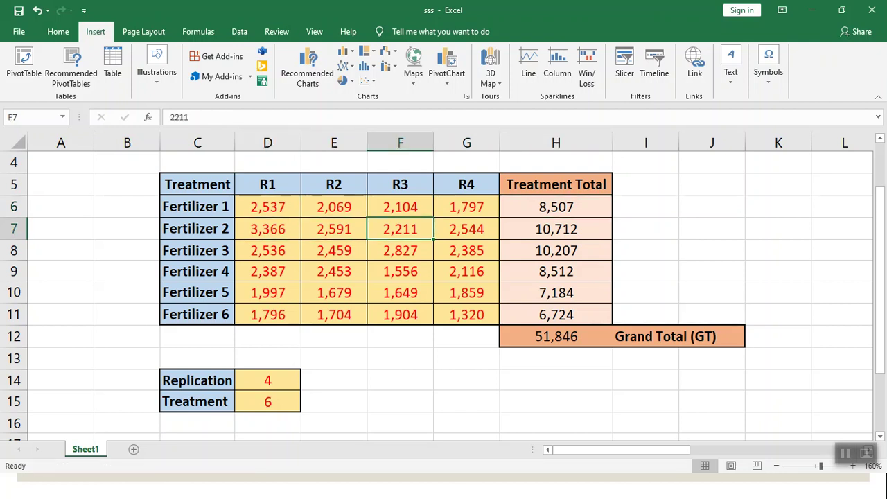
pyautogui.click(556, 229)
pyautogui.moveTo(268, 250); pyautogui.dragTo(466, 250)
pyautogui.click(556, 250)
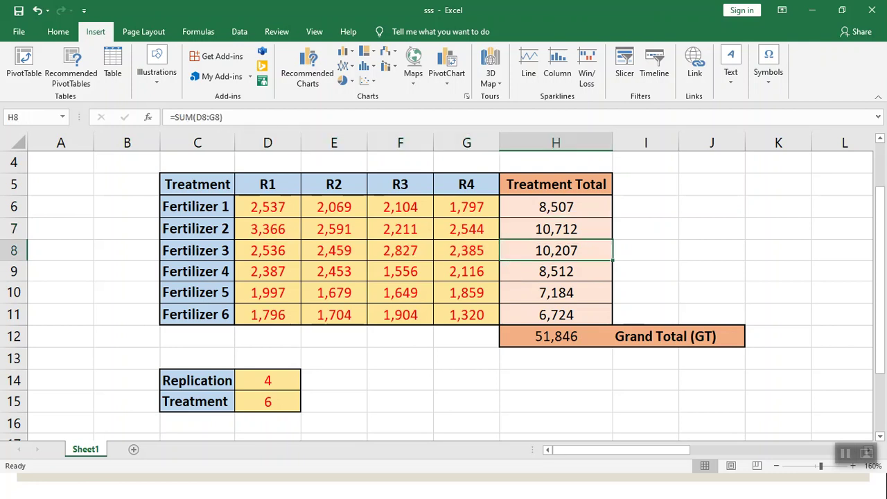
pyautogui.moveTo(268, 271); pyautogui.dragTo(466, 270)
pyautogui.click(555, 271)
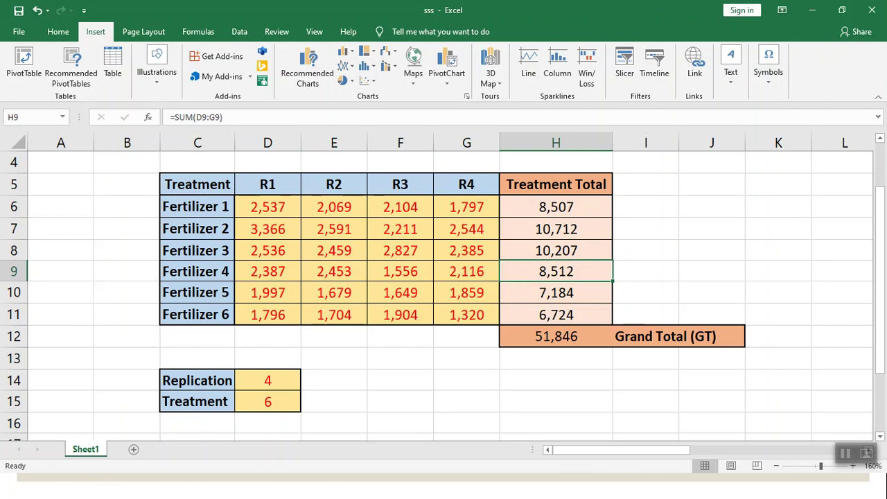
# Highlight the six treatment totals in H6:H11 and inspect the grand total formula in H12
pyautogui.click(555, 314)
pyautogui.click(556, 207)
pyautogui.moveTo(556, 206); pyautogui.dragTo(555, 315)
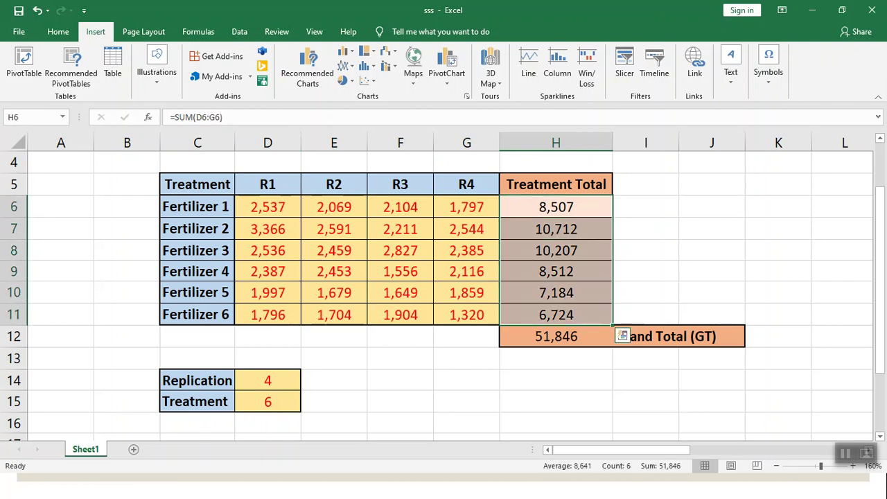
pyautogui.click(555, 337)
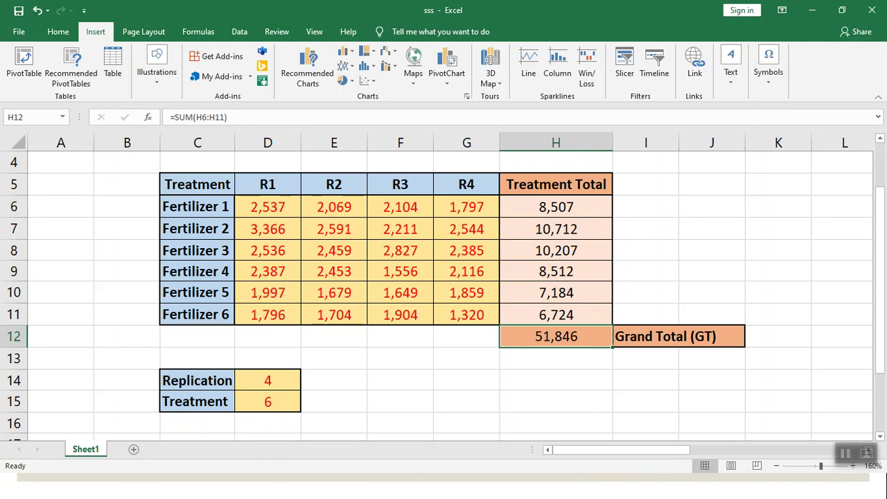
# Recheck the Fertilizer 1 and Fertilizer 2 replicates against their treatment totals, and revisit the grand total
pyautogui.moveTo(268, 206); pyautogui.dragTo(466, 207)
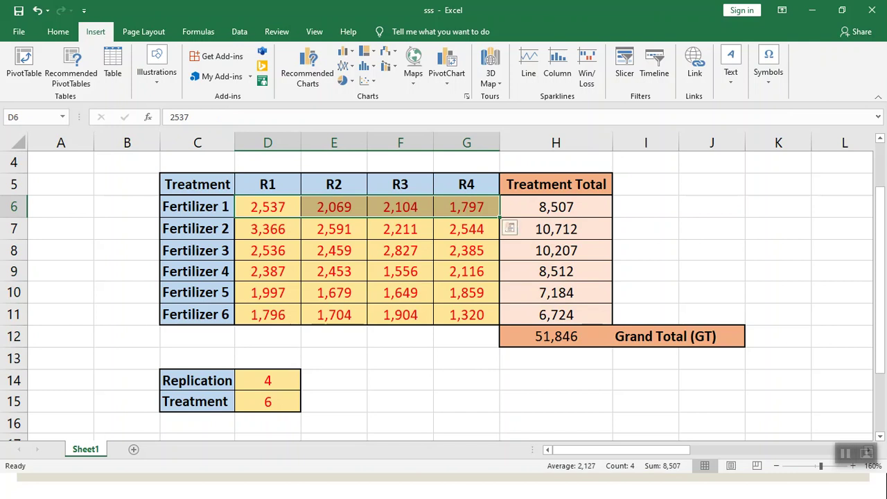
pyautogui.click(556, 207)
pyautogui.moveTo(268, 229); pyautogui.dragTo(467, 229)
pyautogui.click(556, 228)
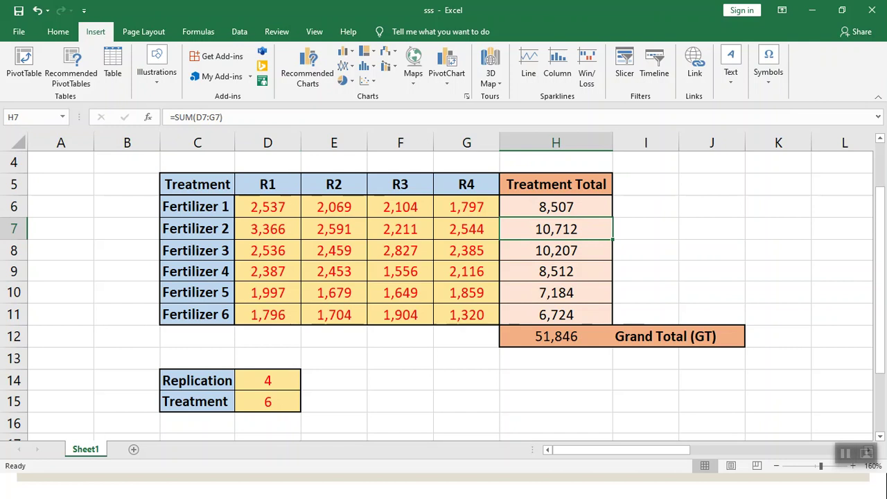
pyautogui.click(556, 336)
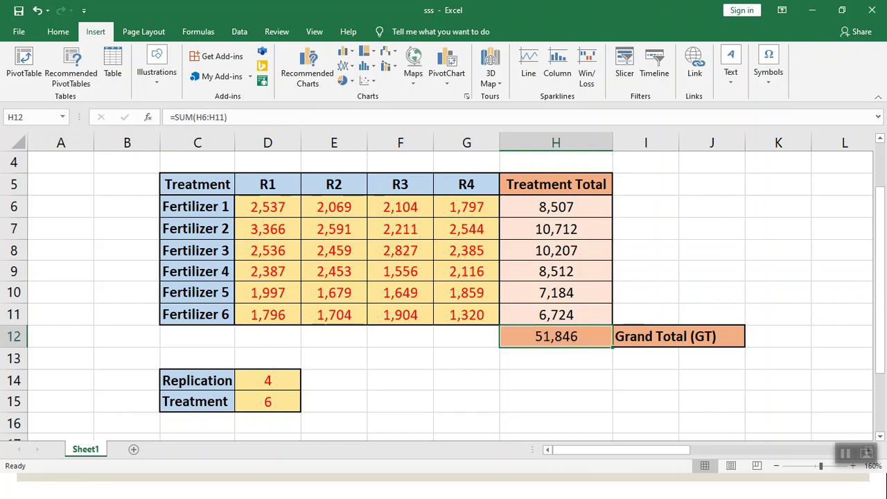
# Compare the Correction Factor slide with the grand total in Excel, and review the ANOVA formula slide
pyautogui.hotkey('alt', 'Tab')
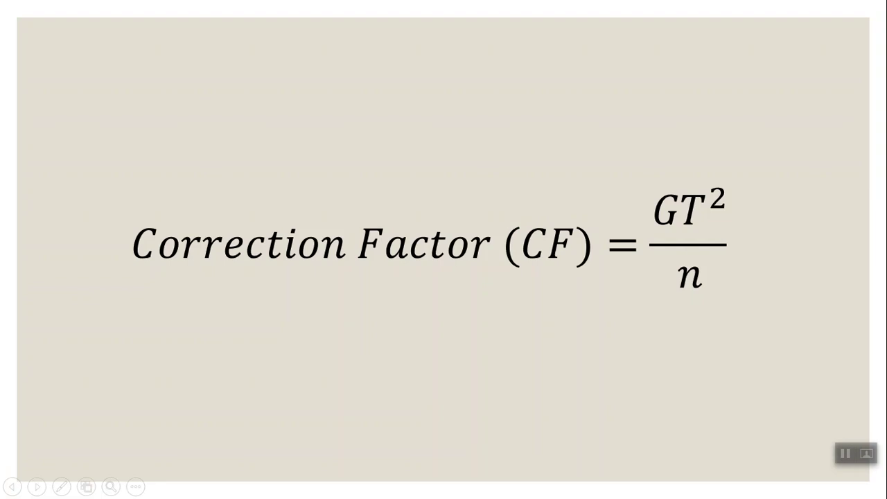
pyautogui.hotkey('alt', 'Tab')
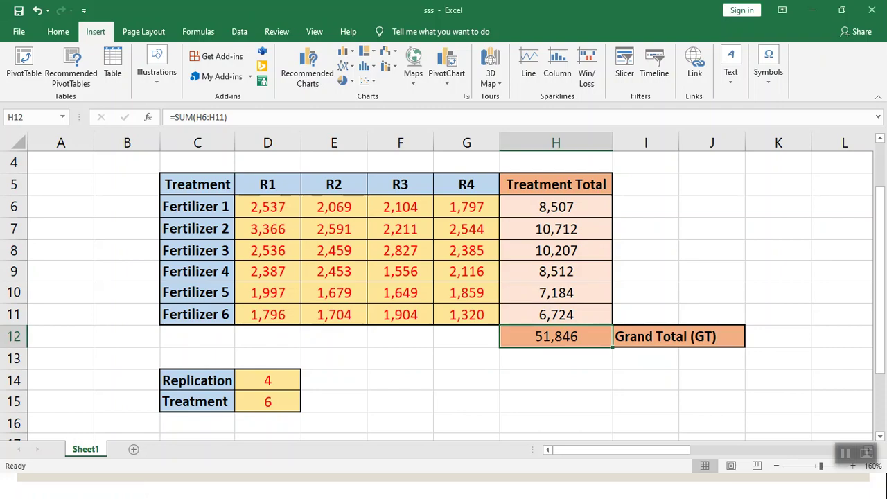
pyautogui.hotkey('alt', 'Tab')
pyautogui.hotkey('alt', 'Tab')
pyautogui.hotkey('alt', 'Tab')
pyautogui.press('Right')
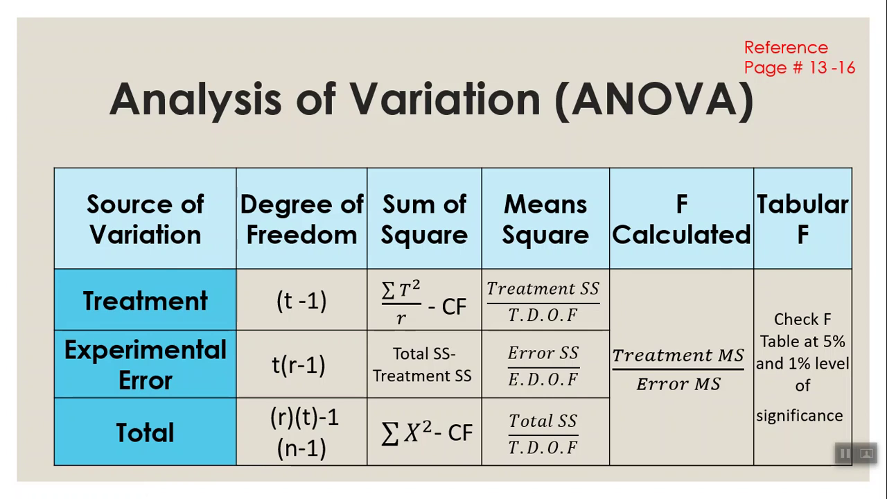
pyautogui.press('Right')
pyautogui.press('Left')
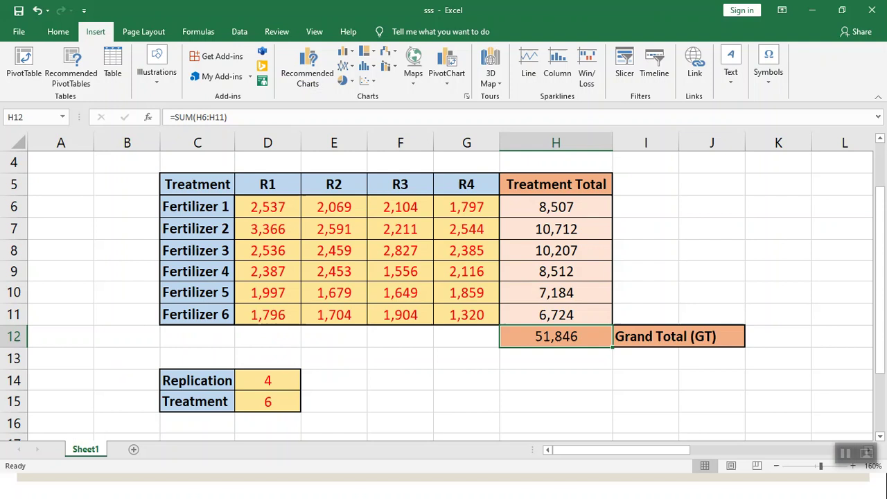
# Inspect the Treatment Sum of Square cell O8 in the ANOVA table in Excel
pyautogui.click(613, 450)
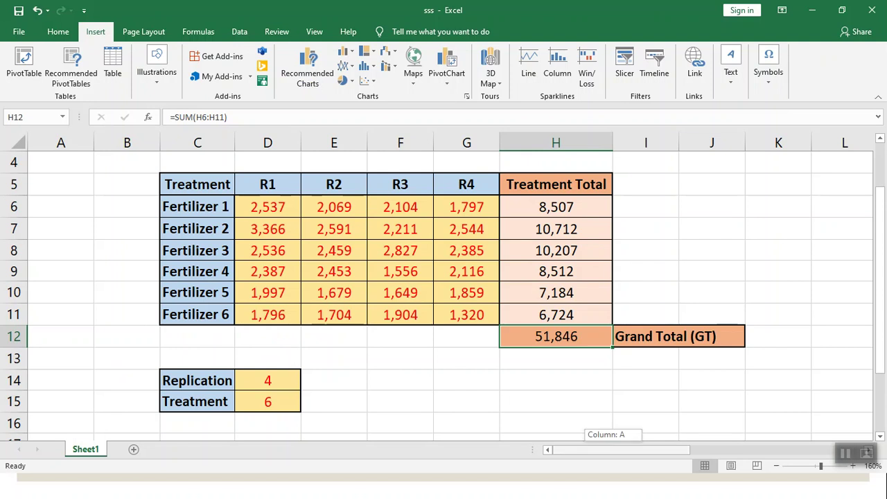
pyautogui.moveTo(602, 450); pyautogui.dragTo(775, 450)
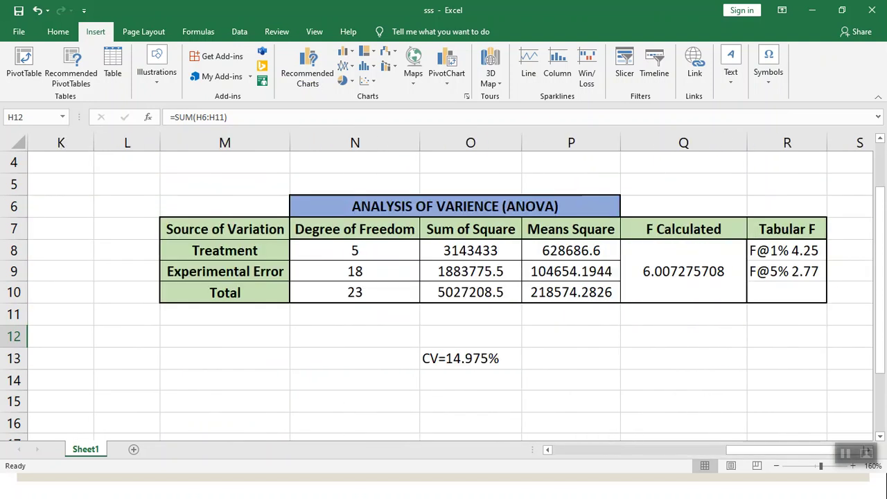
pyautogui.click(471, 250)
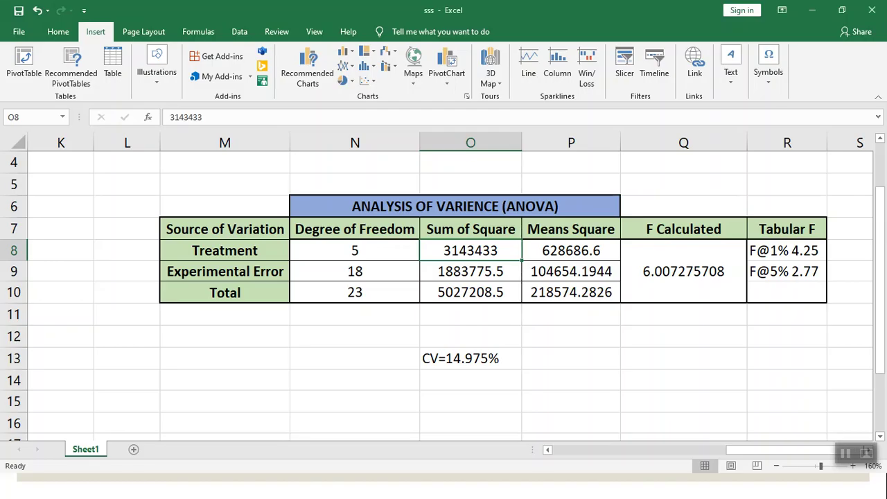
# Go through the treatment totals in column H one by one, starting from Fertilizer 1
pyautogui.moveTo(794, 450); pyautogui.dragTo(638, 449)
pyautogui.click(490, 206)
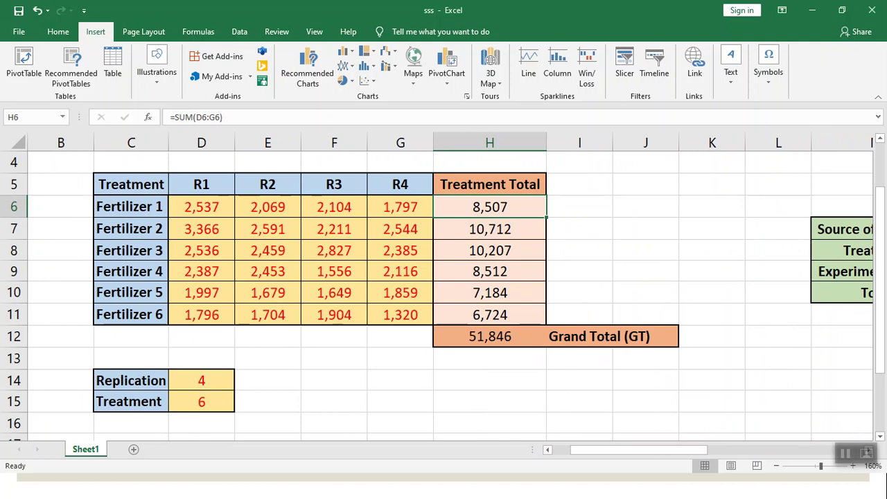
pyautogui.press('Down')
pyautogui.press('Down')
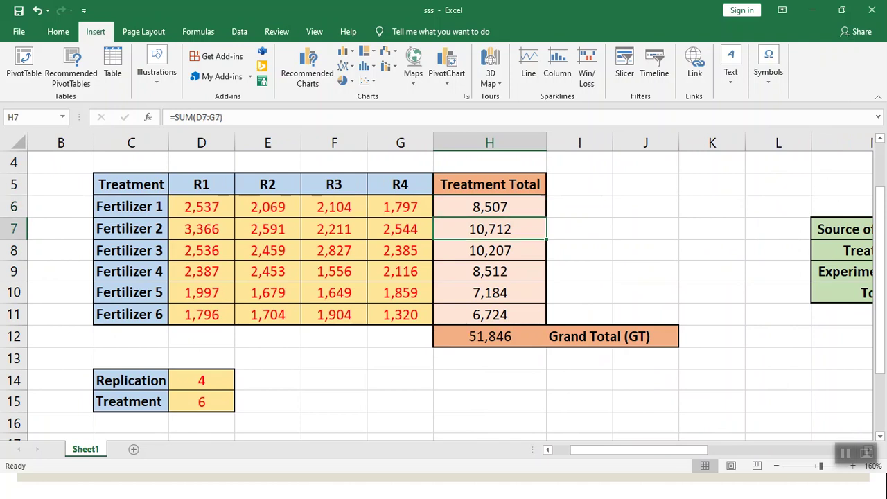
pyautogui.press('Down')
pyautogui.press('Down')
pyautogui.press('Down')
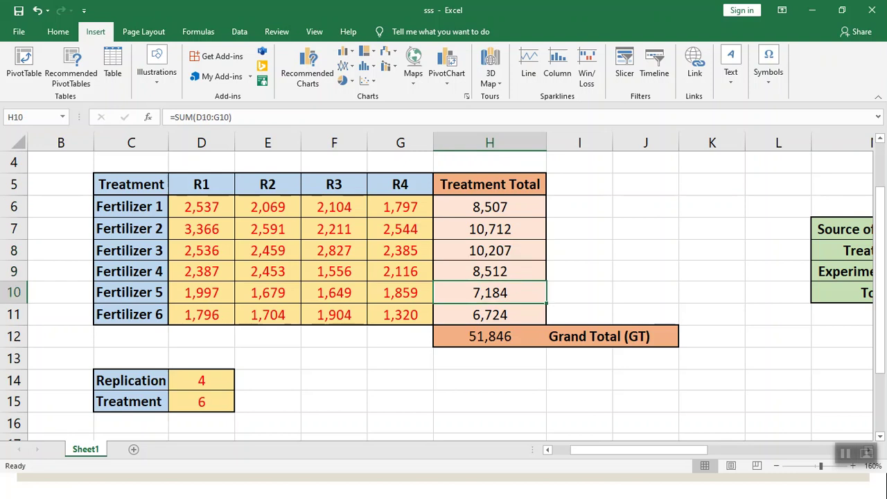
# Highlight the treatment totals H6:H11 and compare them with the Treatment Sum of Square formula on the ANOVA slide
pyautogui.click(489, 206)
pyautogui.moveTo(489, 206); pyautogui.dragTo(490, 314)
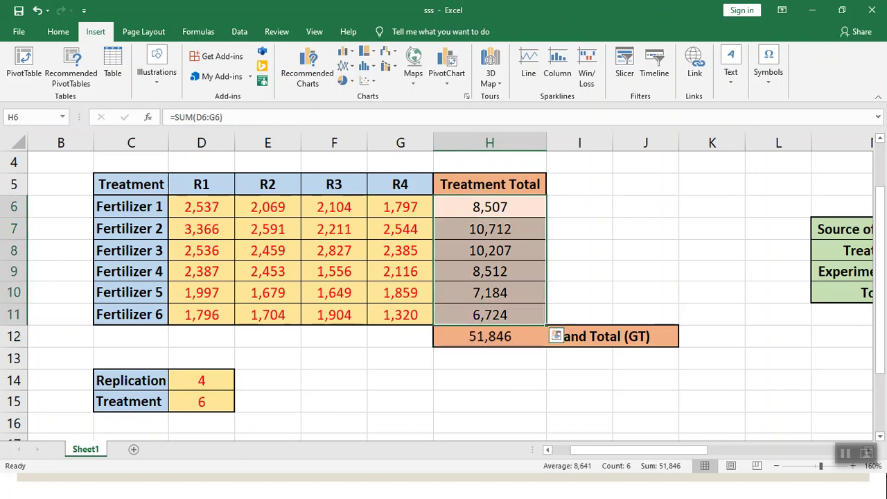
pyautogui.click(489, 206)
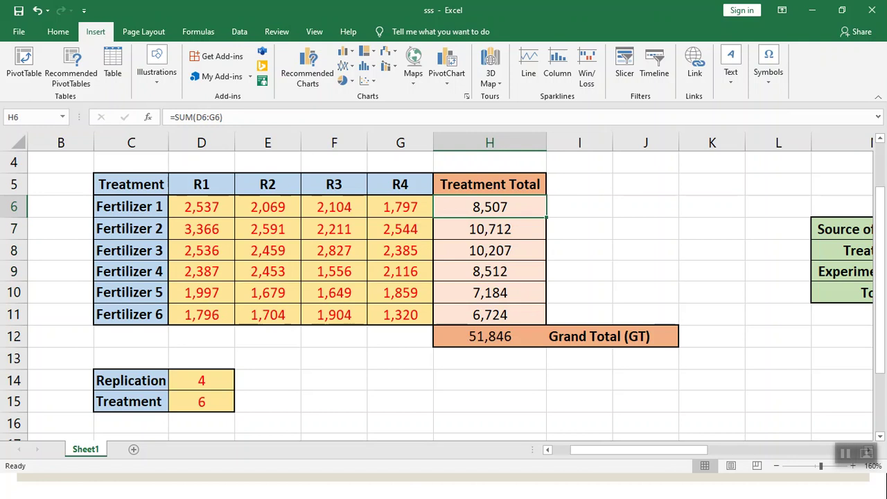
pyautogui.hotkey('alt', 'Tab')
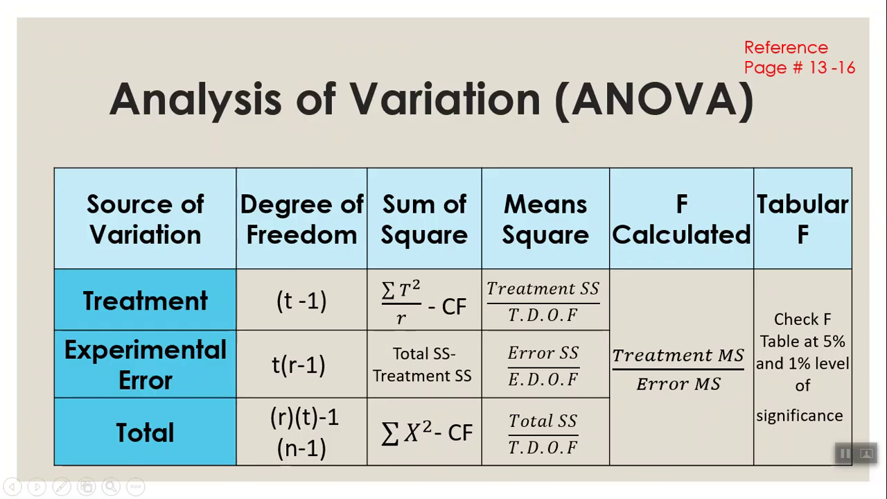
pyautogui.hotkey('alt', 'Tab')
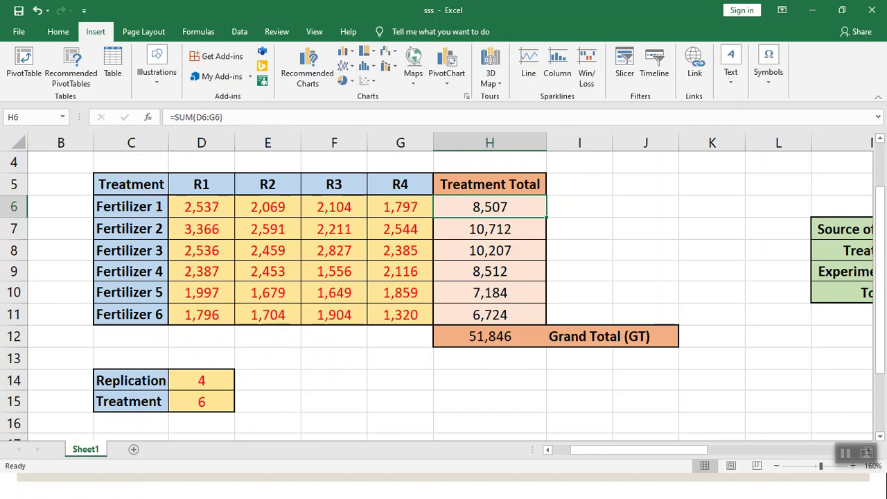
pyautogui.hotkey('alt', 'Tab')
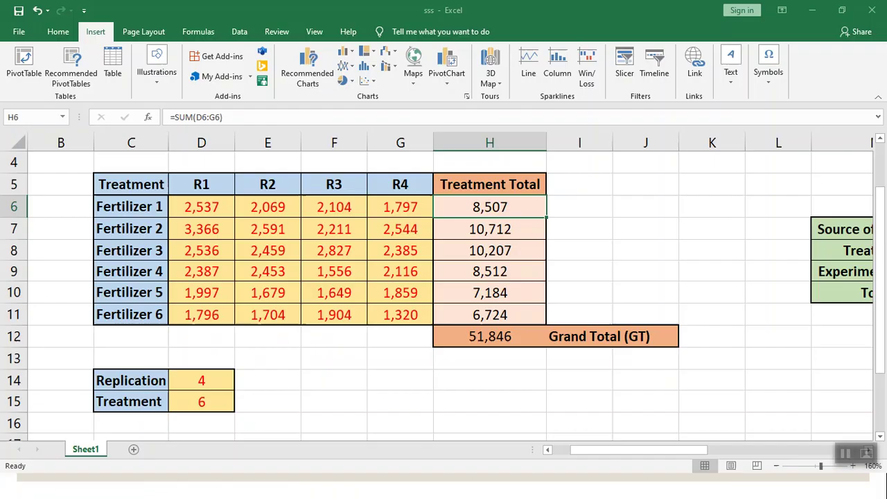
# Go through the individual replicate values in Excel, from Fertilizer 1 R1 across to R4 and down to Fertilizer 6
pyautogui.click(201, 207)
pyautogui.click(268, 207)
pyautogui.click(334, 206)
pyautogui.click(401, 206)
pyautogui.press('Down')
pyautogui.press('Left')
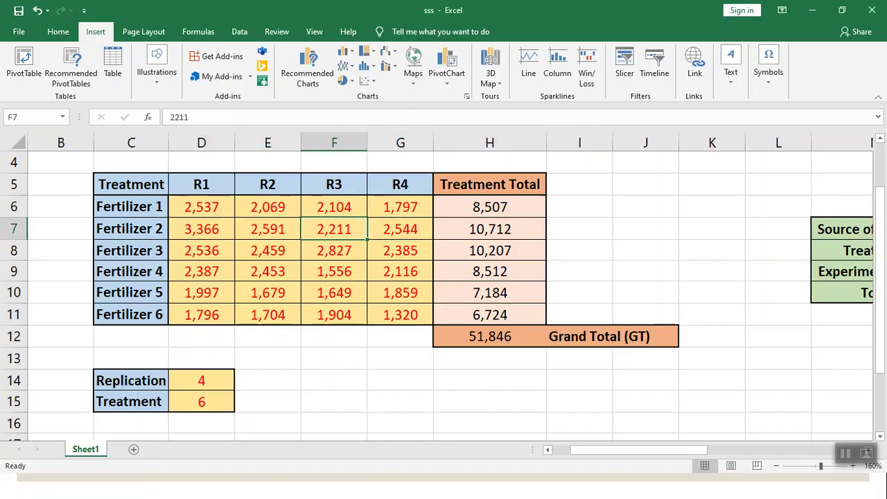
pyautogui.press('Left')
pyautogui.press('Left')
pyautogui.press('Up')
pyautogui.press('Right')
pyautogui.press('Right')
pyautogui.press('Right')
pyautogui.press('Down')
pyautogui.press('Down')
pyautogui.press('Down')
pyautogui.press('Down')
pyautogui.press('Down')
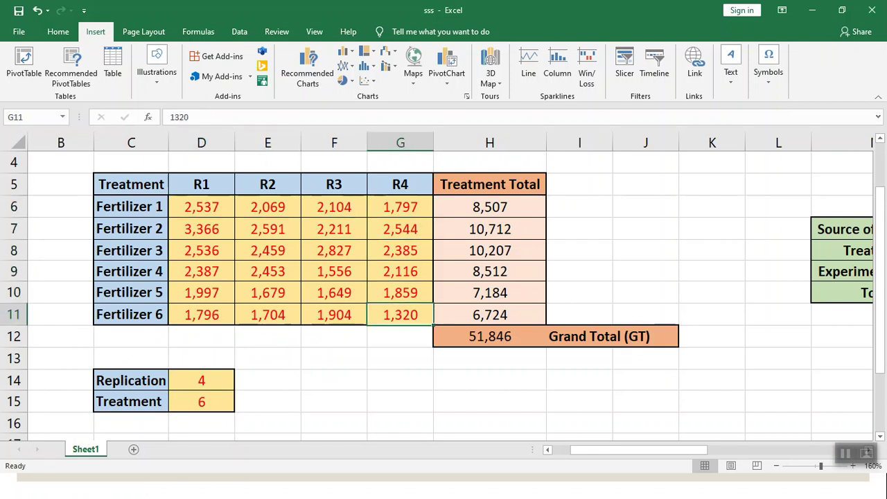
# Select all replicate observations in D6:G11, starting from the Fertilizer 6 R4 value
pyautogui.hotkey('shift', 'Left')
pyautogui.hotkey('shift', 'Up')
pyautogui.hotkey('shift', 'Up')
pyautogui.hotkey('shift', 'Left')
pyautogui.hotkey('shift', 'Up')
pyautogui.hotkey('shift', 'Up')
pyautogui.hotkey('shift', 'Left')
pyautogui.hotkey('shift', 'Up')
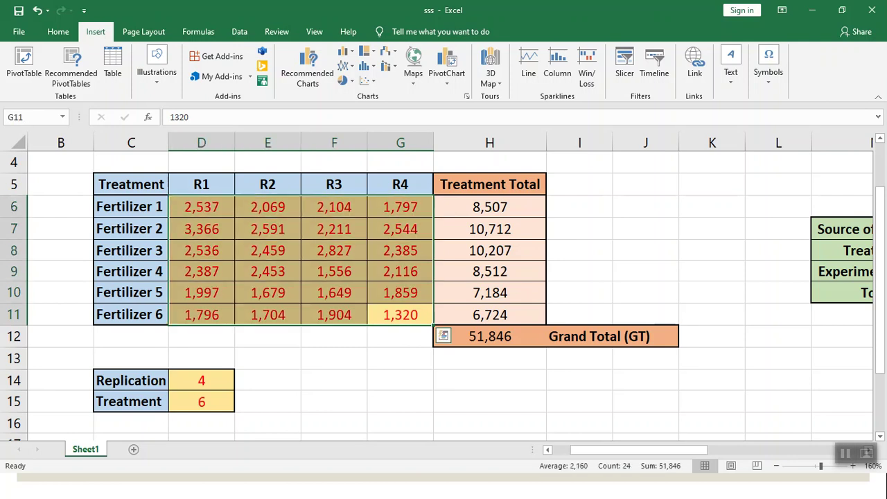
# Switch to the slideshow and review the ANOVA formula table together with the Correction Factor slide
pyautogui.hotkey('alt', 'Tab')
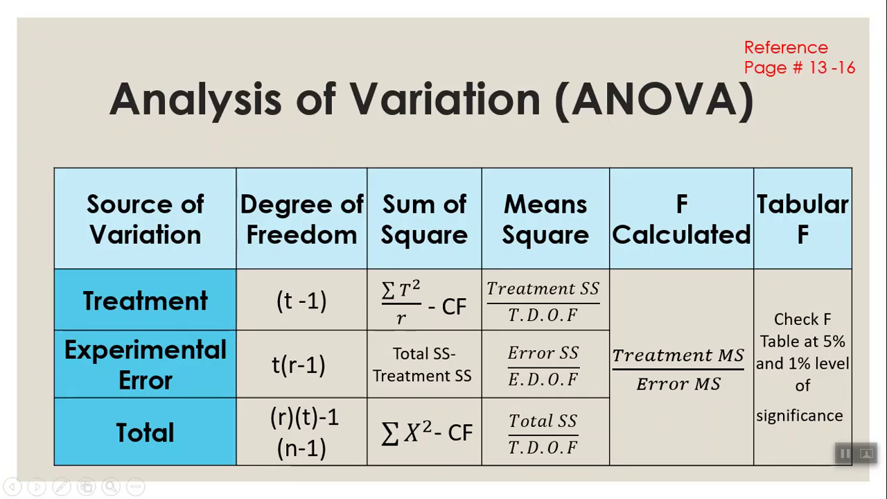
pyautogui.hotkey('alt', 'Tab')
pyautogui.hotkey('alt', 'Tab')
pyautogui.hotkey('alt', 'Tab')
pyautogui.hotkey('alt', 'Tab')
pyautogui.press('Right')
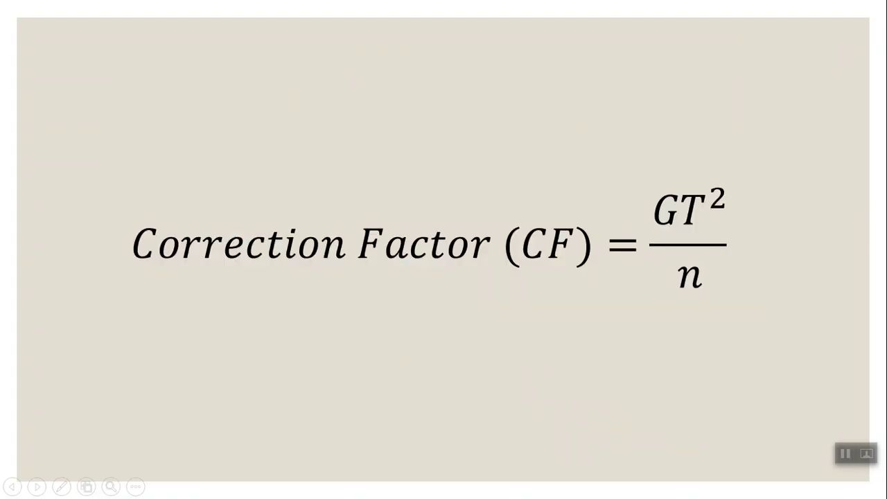
pyautogui.press('Left')
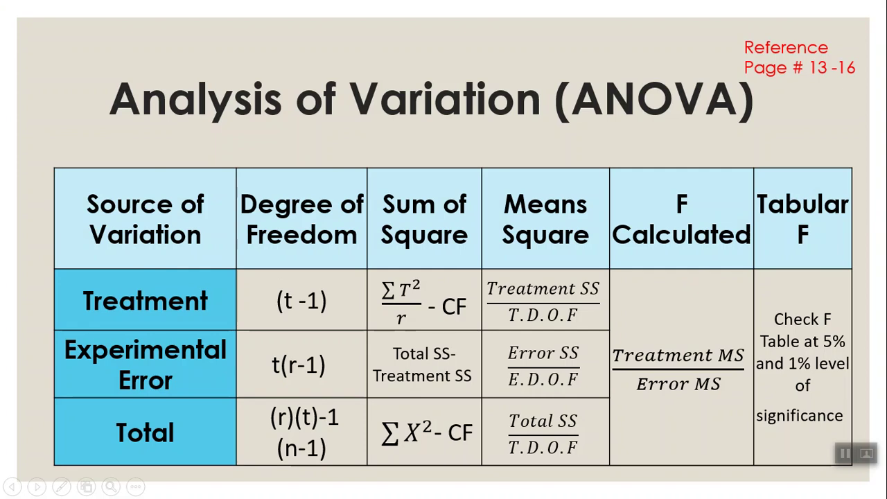